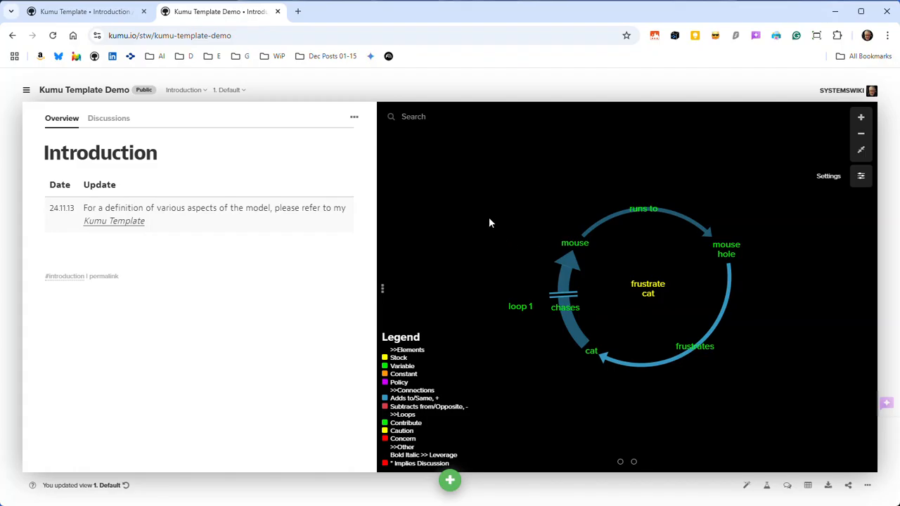
Delete all the elements, connections and loops of the cat-and-mouse diagram from the Introduction map.
left_click_drag(485, 197, 771, 391)
key("Delete")
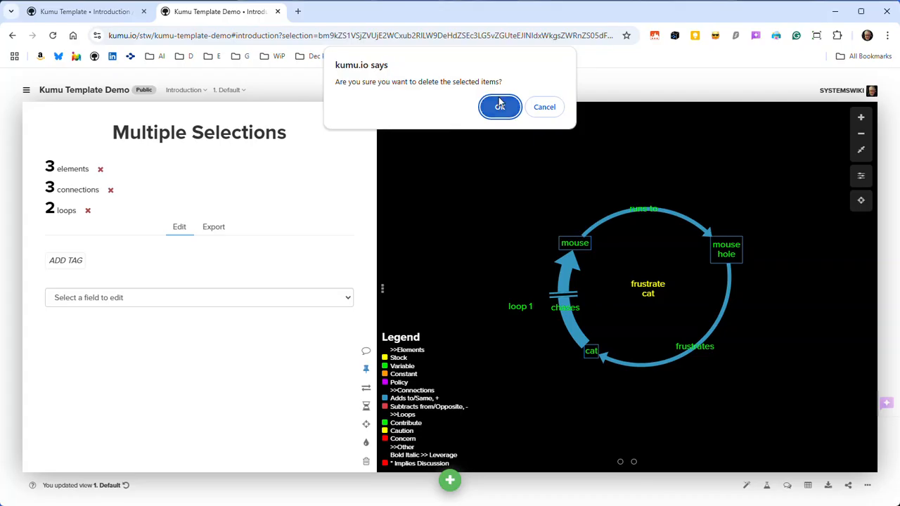
key("Return")
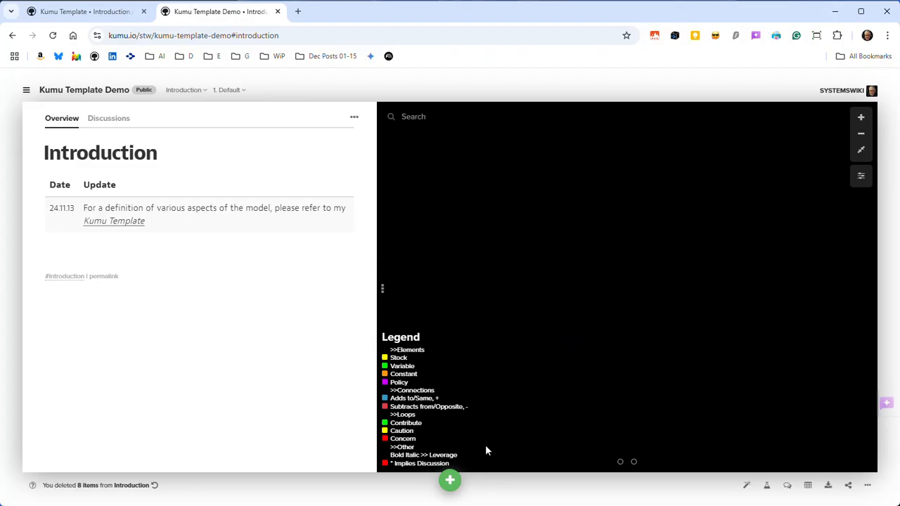
Turn on sketch mode and add an element labelled "cat" to the empty map.
left_click(450, 482)
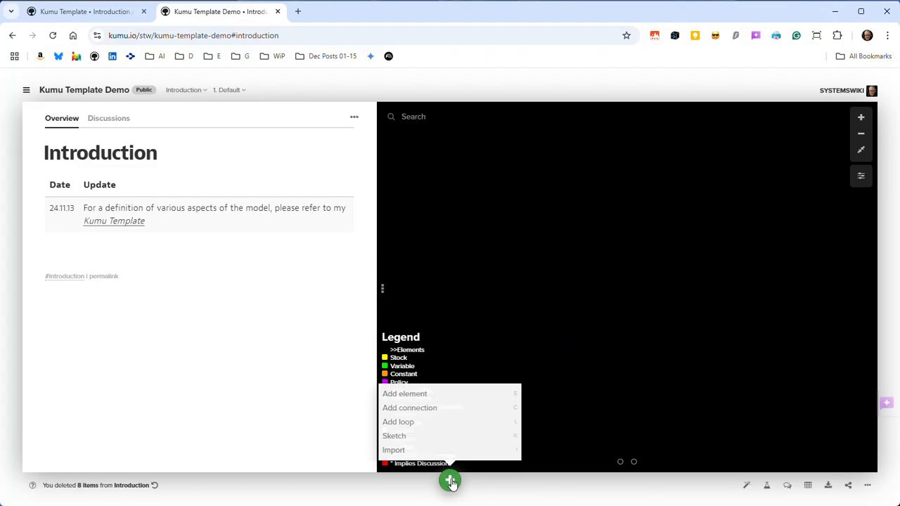
left_click(397, 437)
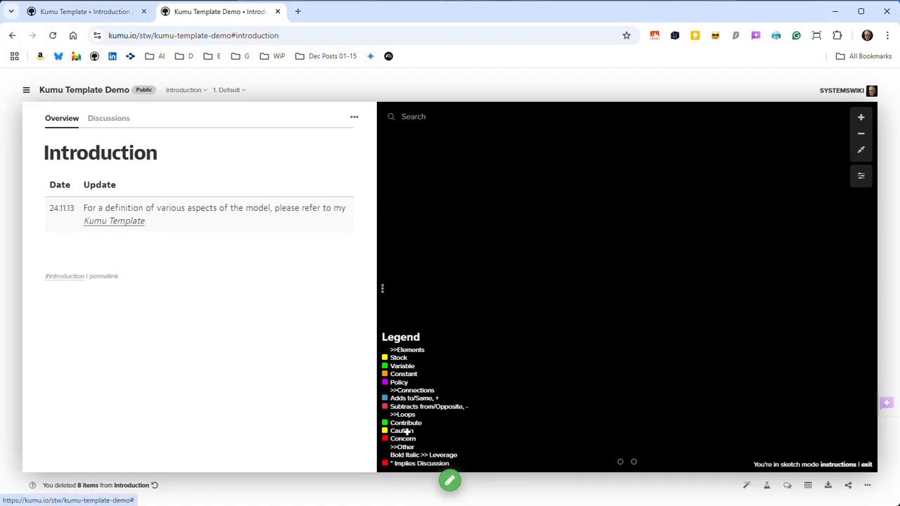
left_click(450, 484)
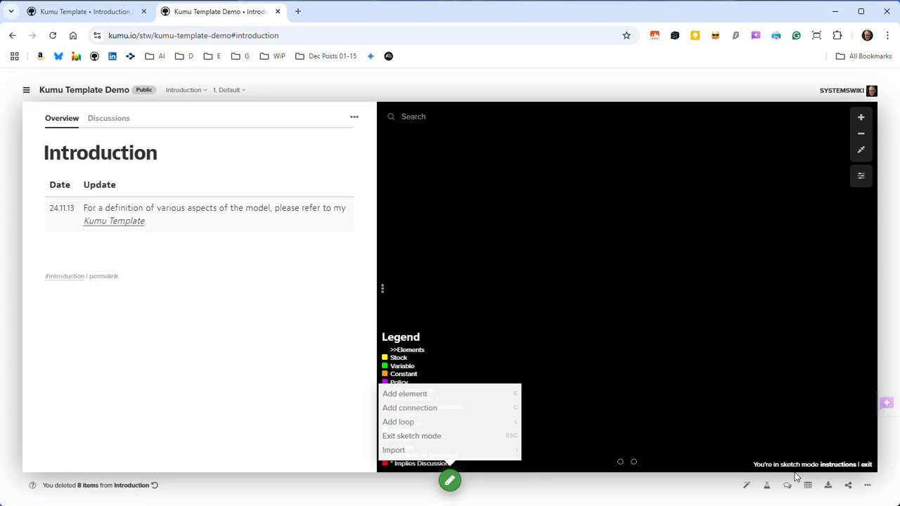
left_click(488, 492)
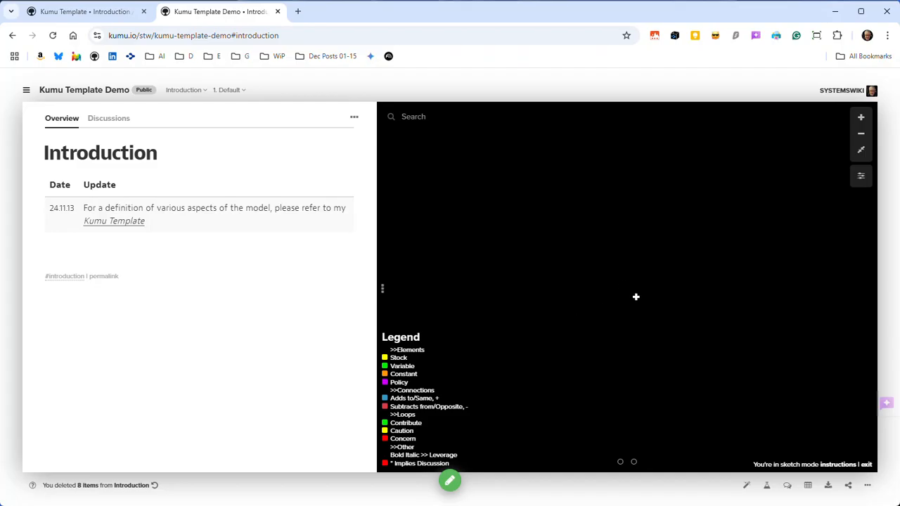
left_click(500, 262)
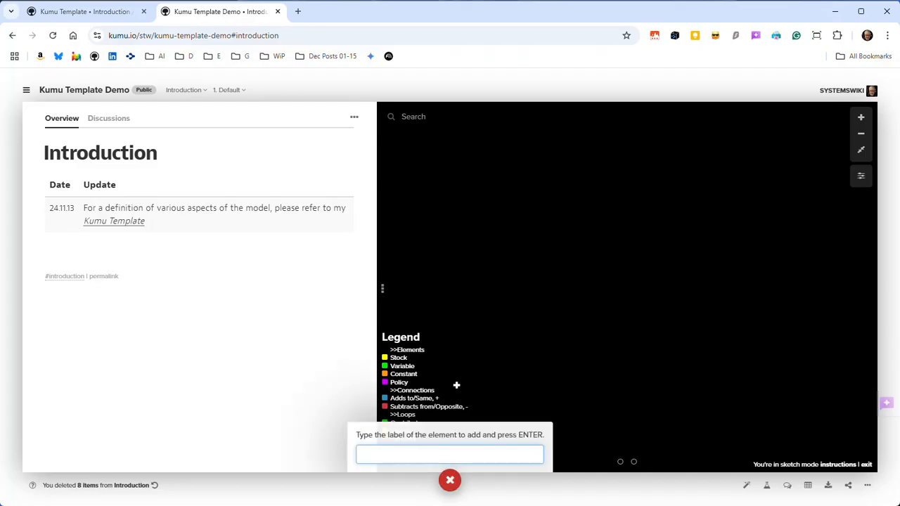
type("cat")
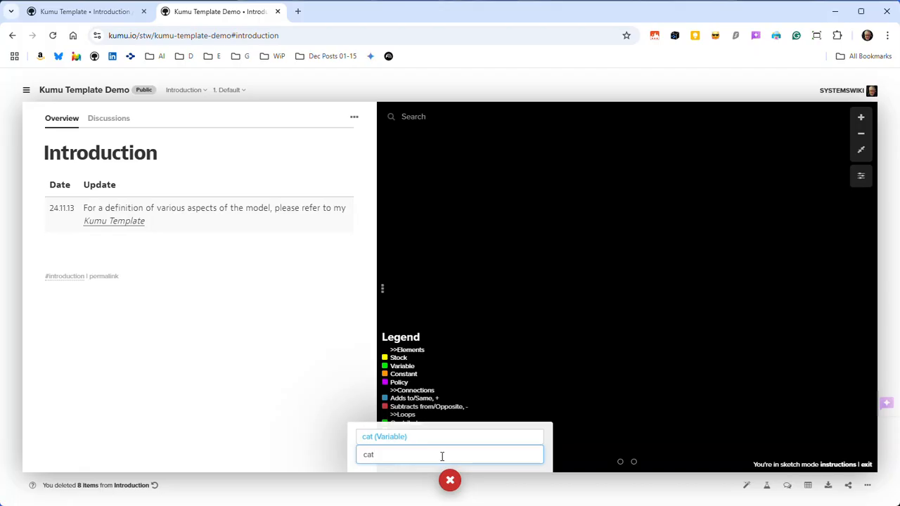
key("Return")
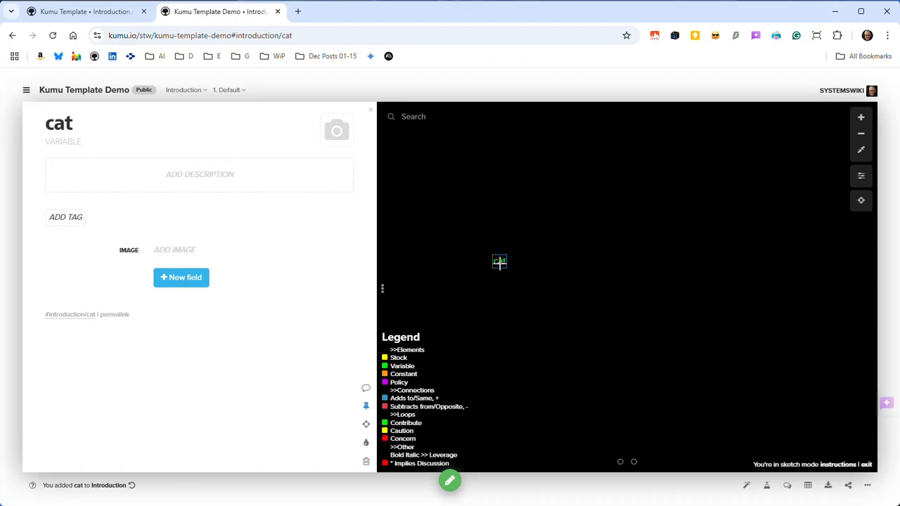
Sketch a connection from cat to a new element "mouse" and label that connection "chases".
left_click_drag(499, 262, 597, 200)
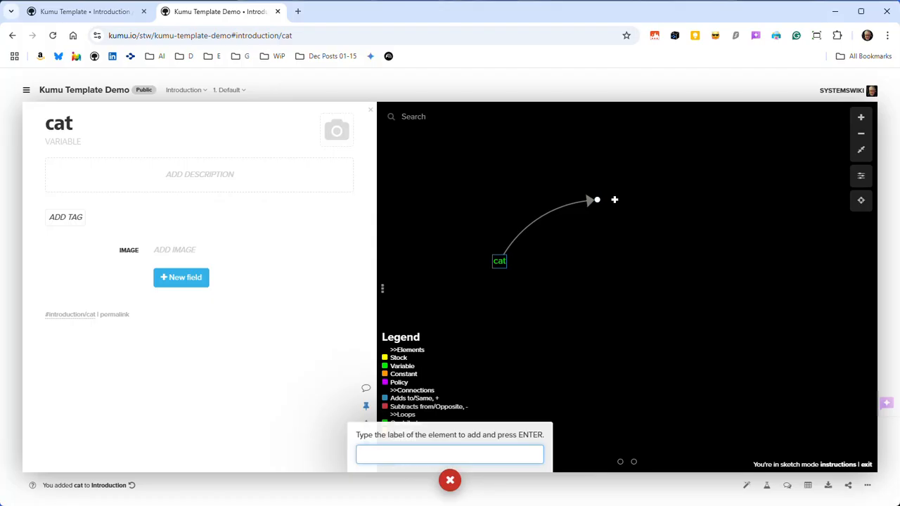
type("mouse")
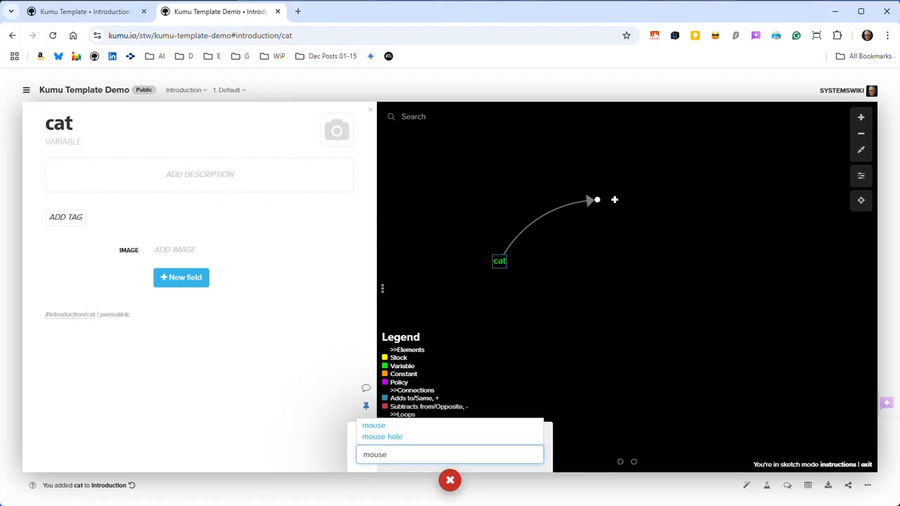
key("Return")
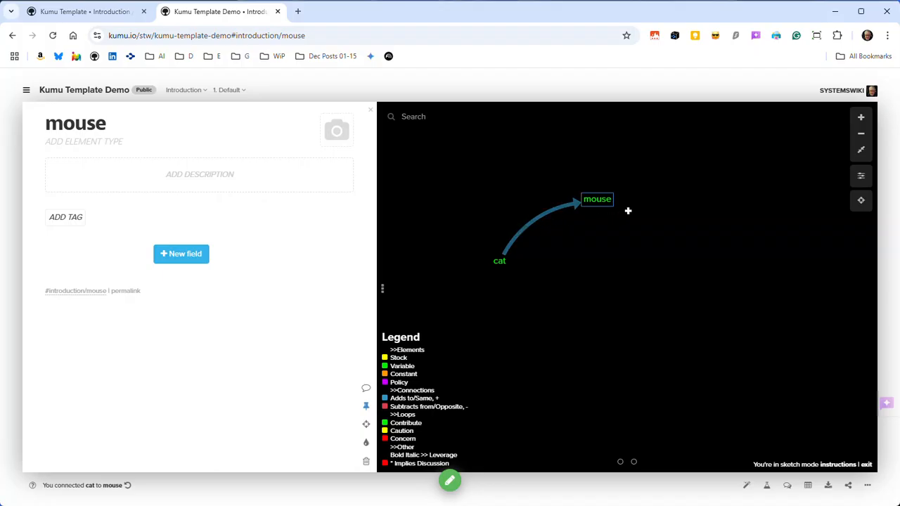
left_click(526, 224)
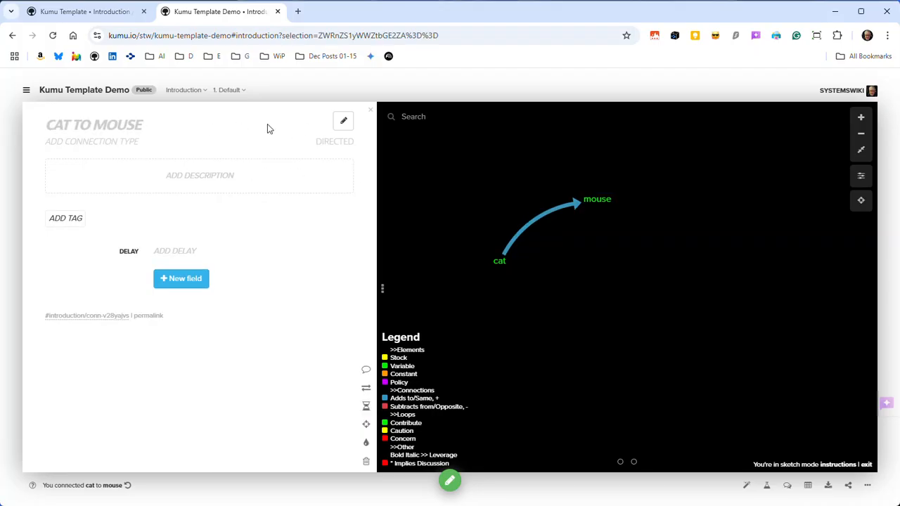
left_click(338, 124)
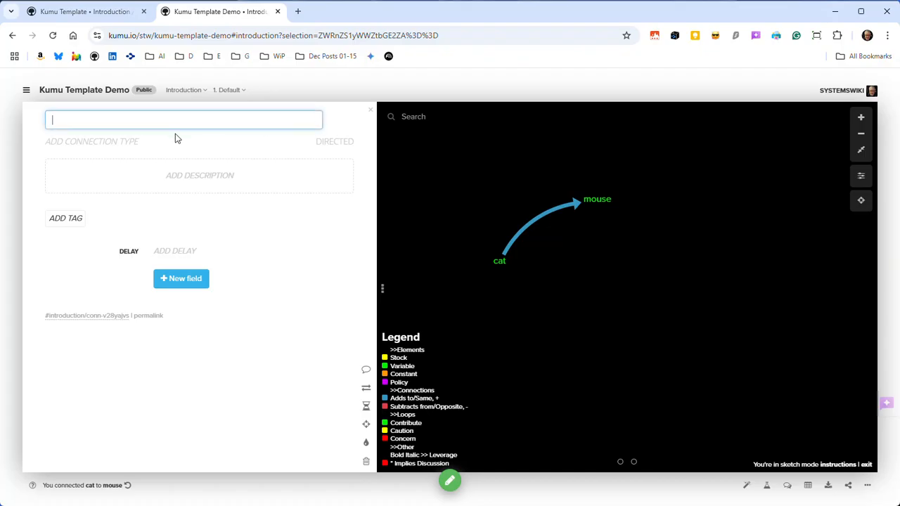
type("chases")
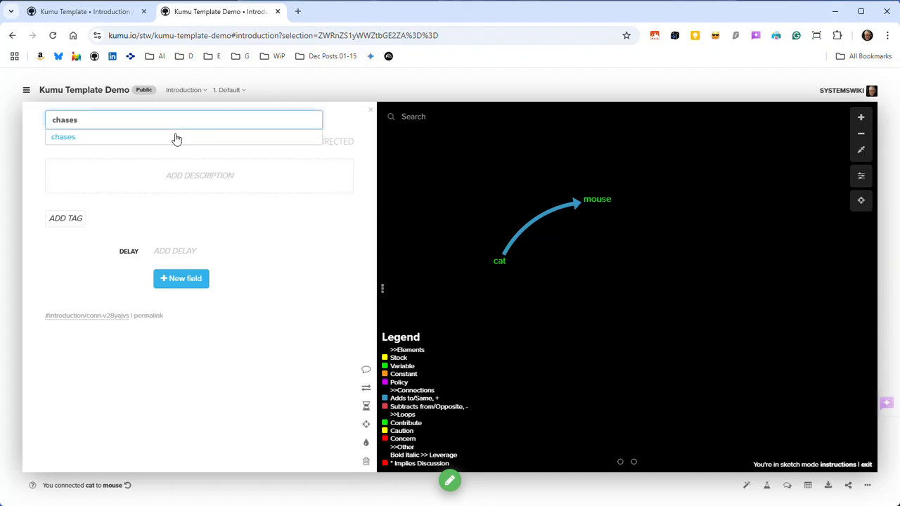
left_click(176, 137)
Sketch a connection from mouse to a new element "mouse hole" and label that connection "runs to".
left_click_drag(599, 199, 711, 208)
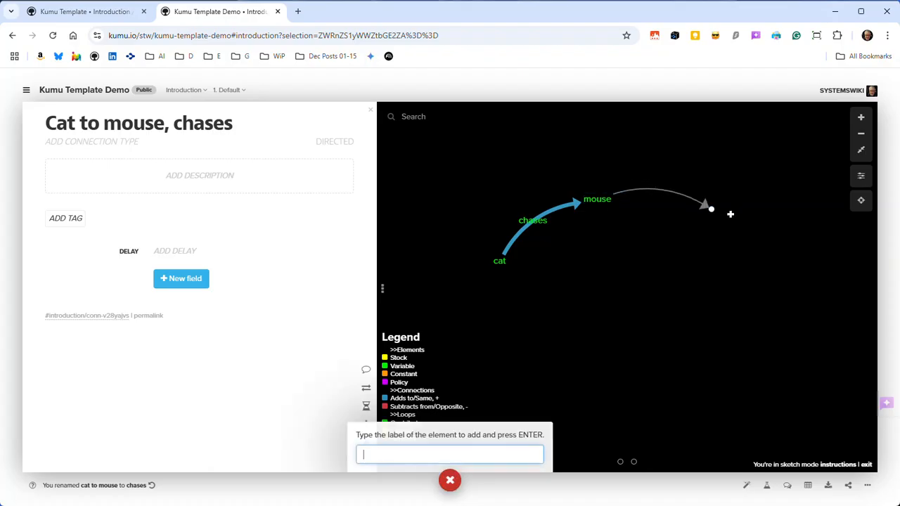
type("mouse hole")
key("Return")
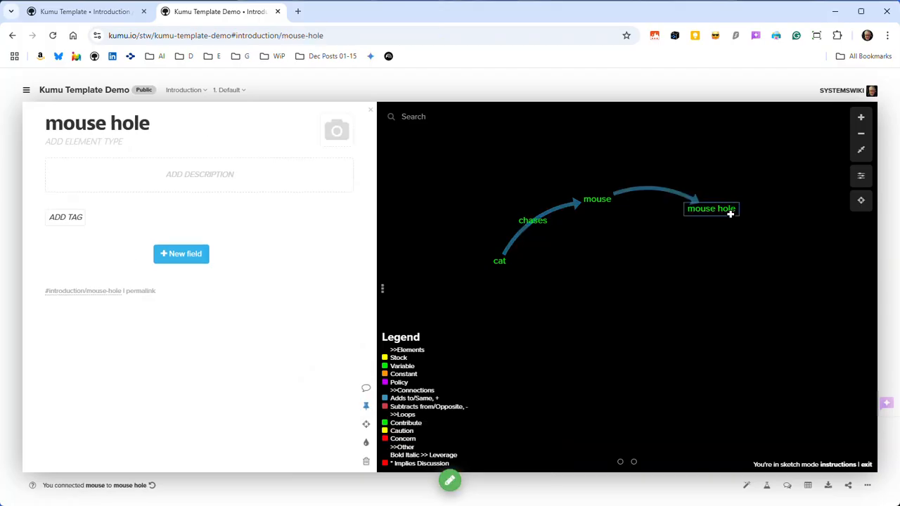
left_click(666, 190)
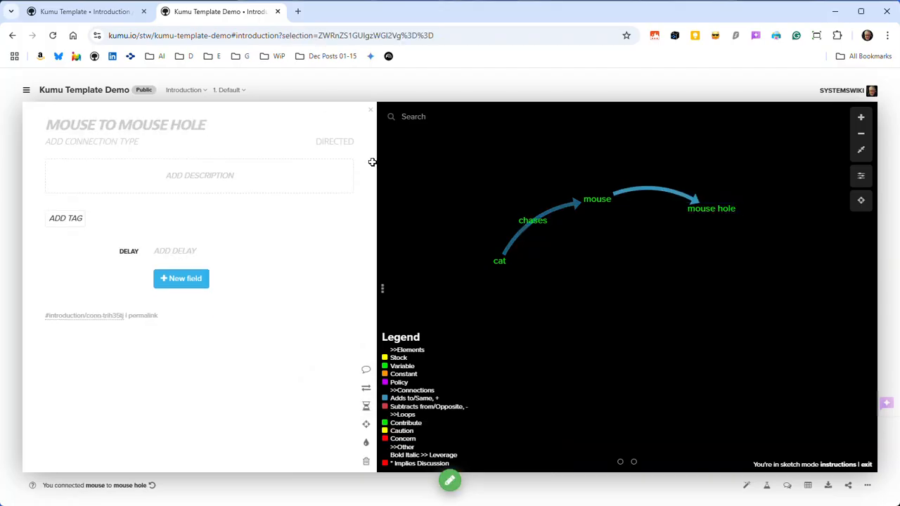
left_click(344, 120)
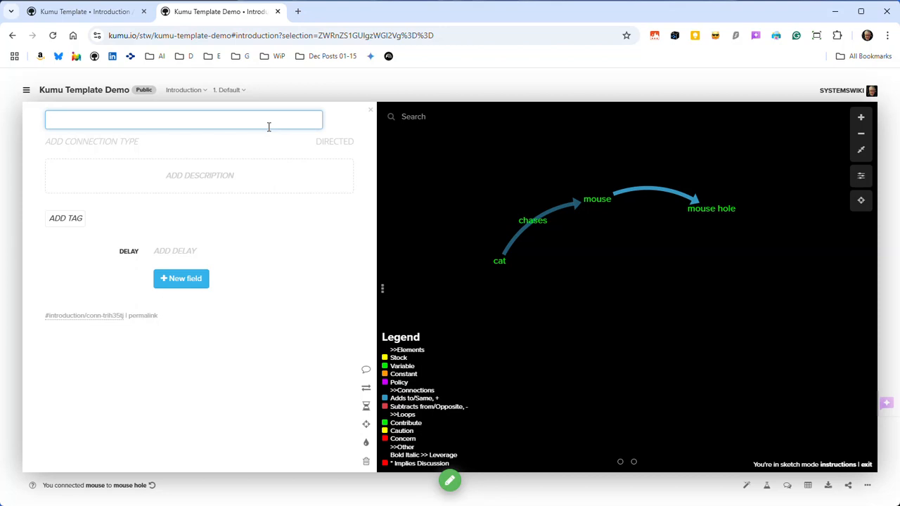
type("runs to")
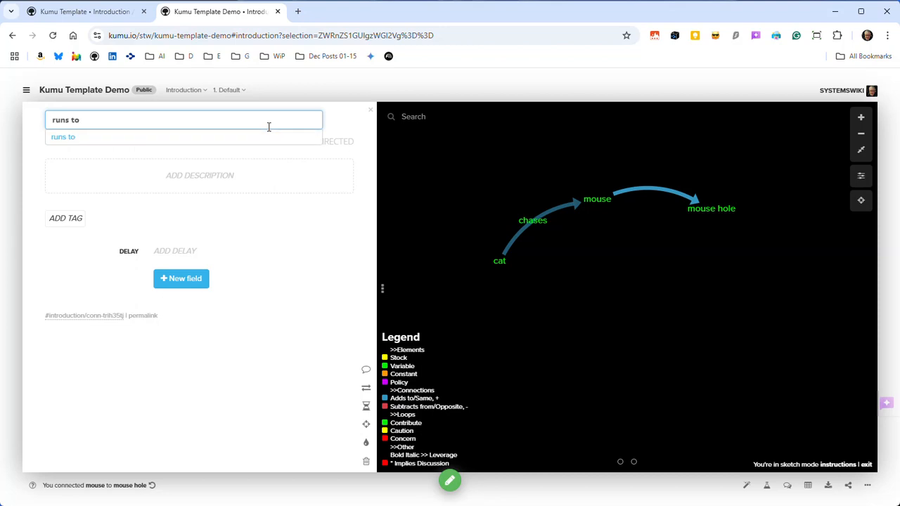
key("Return")
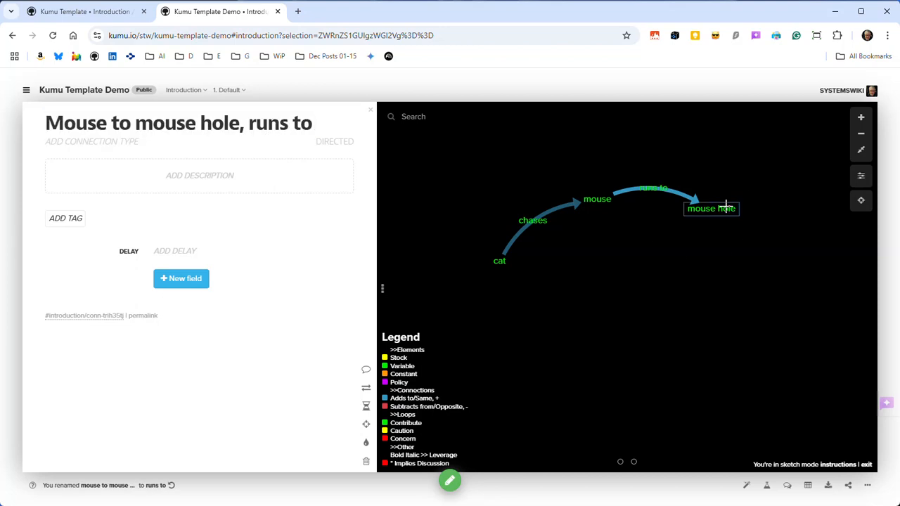
Close the loop with a connection from mouse hole back to cat and label it "frustrates".
left_click_drag(727, 209, 505, 263)
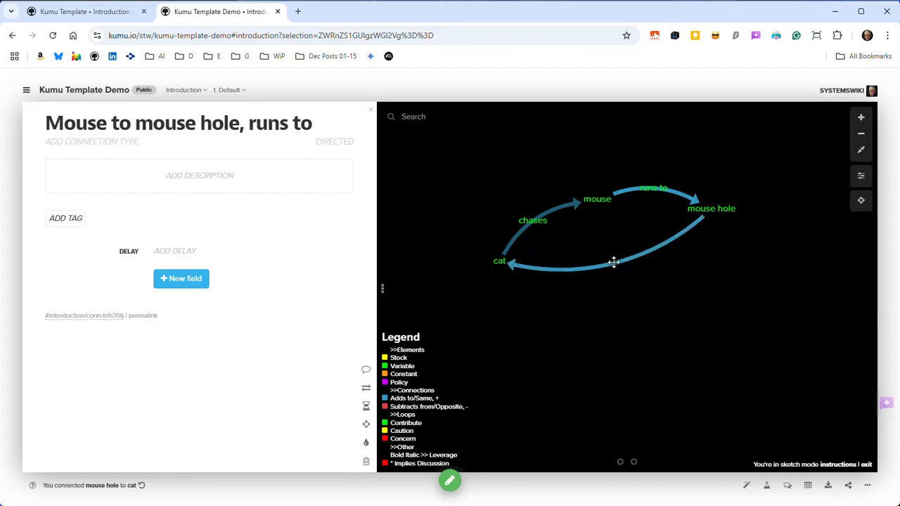
left_click(343, 120)
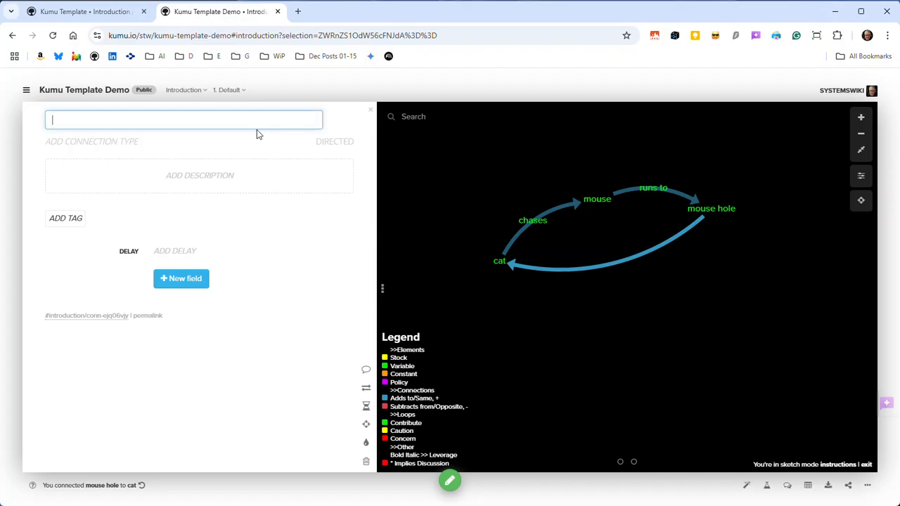
type("frustrates")
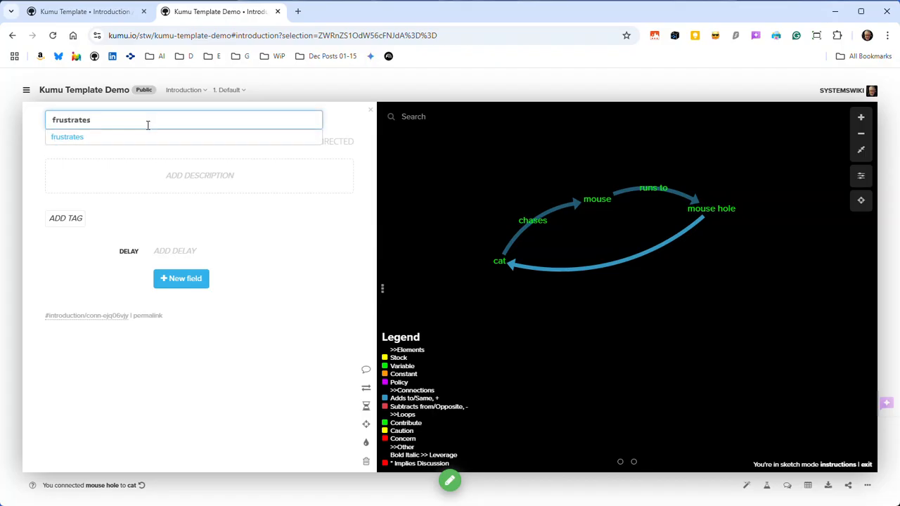
left_click(148, 134)
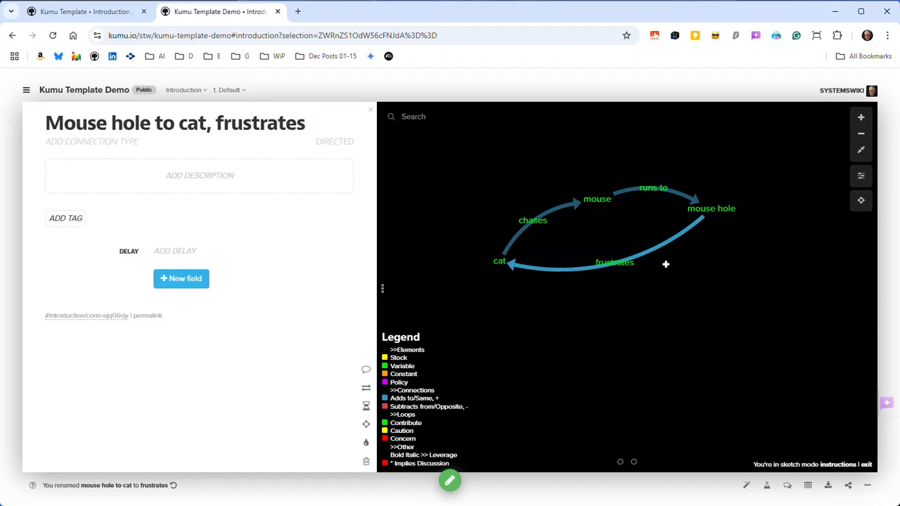
Bend the frustrates, chases and runs to connections outward into wider curves.
left_click_drag(655, 251, 657, 288)
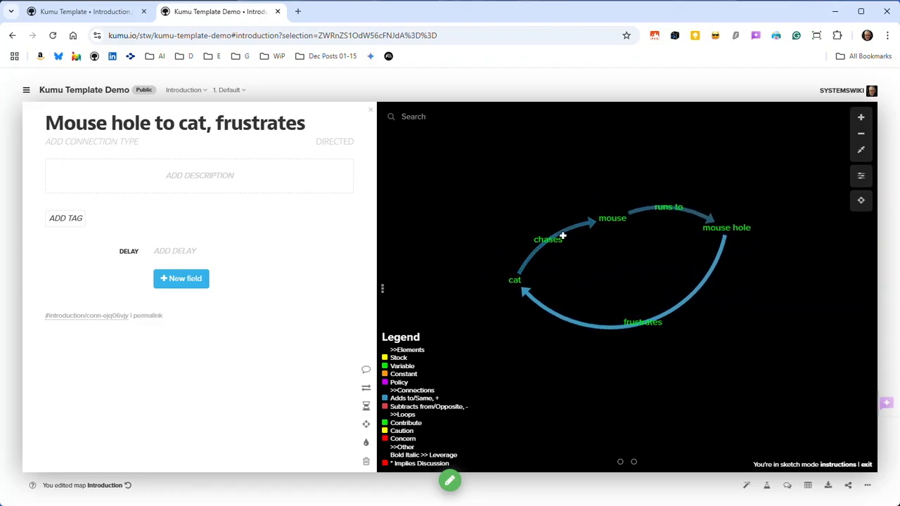
left_click(583, 257)
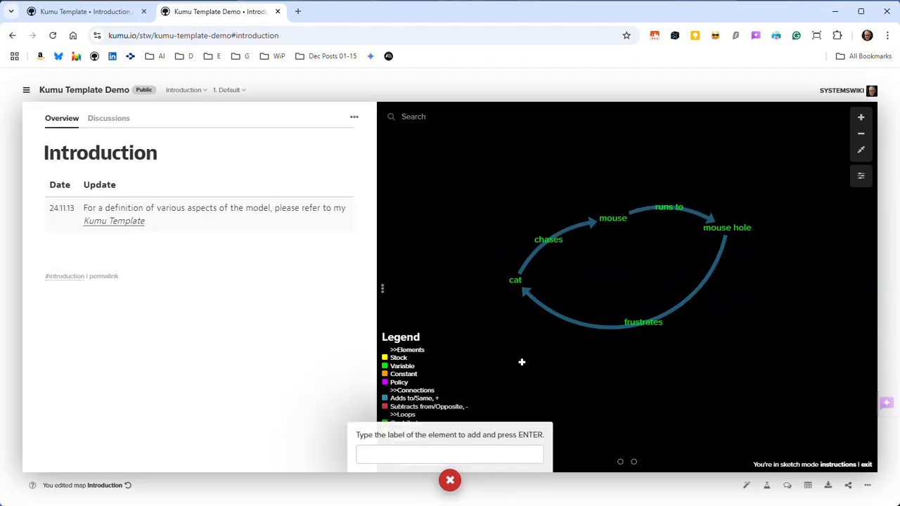
left_click(450, 480)
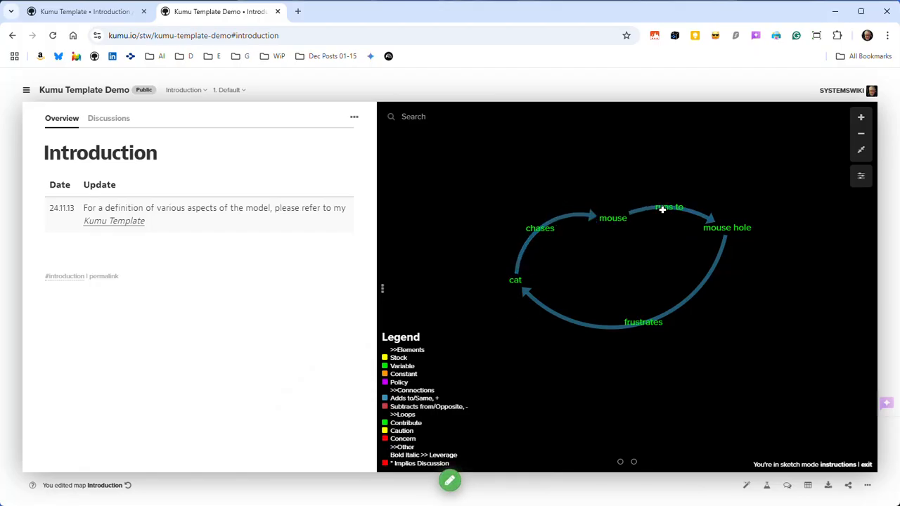
left_click_drag(665, 214, 675, 196)
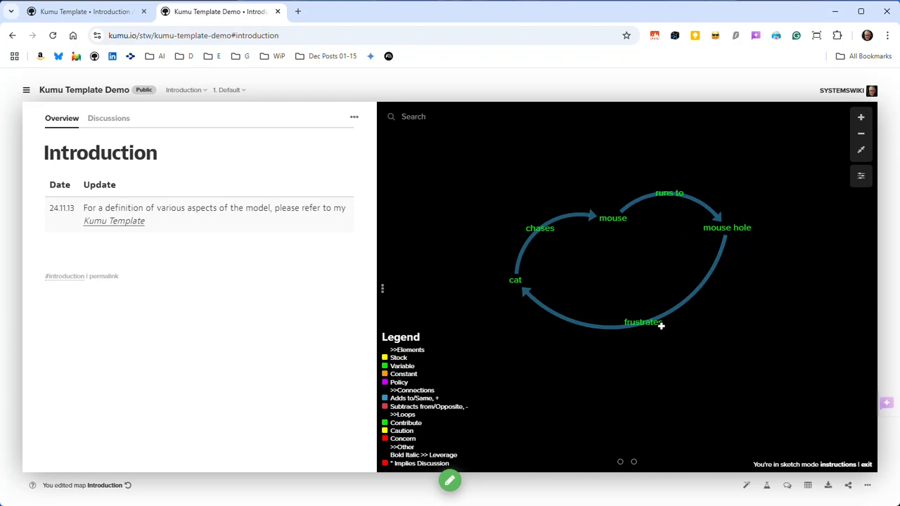
Reposition the mouse element higher and the mouse hole element lower and inward, rounding the loop into a circle.
left_click_drag(516, 283, 452, 219)
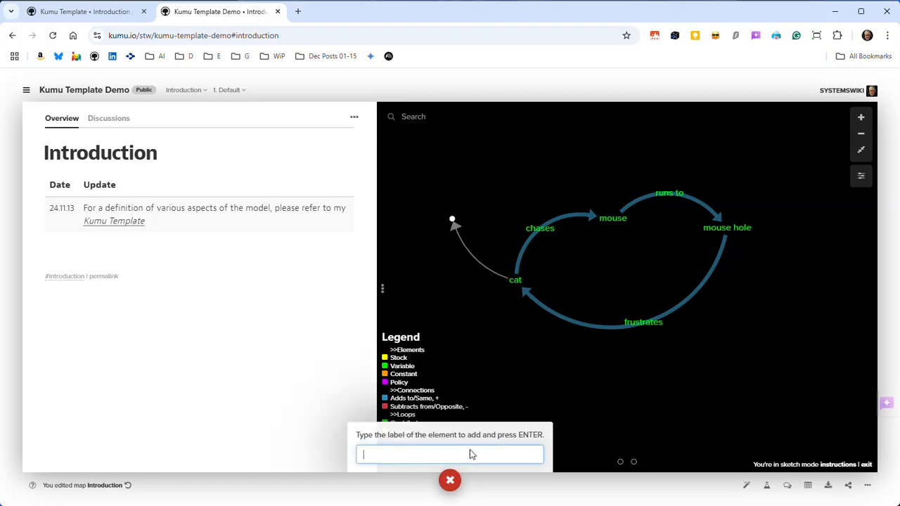
left_click(450, 483)
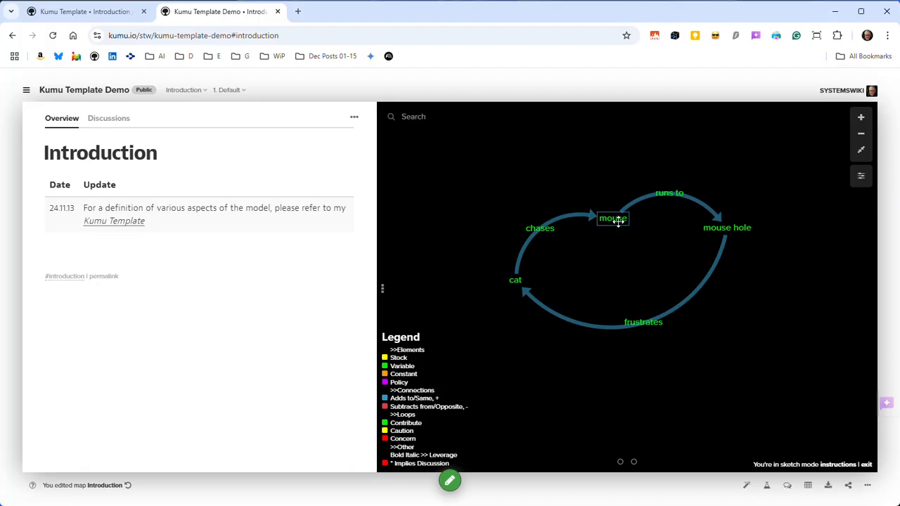
left_click_drag(618, 221, 591, 157)
left_click_drag(732, 230, 702, 265)
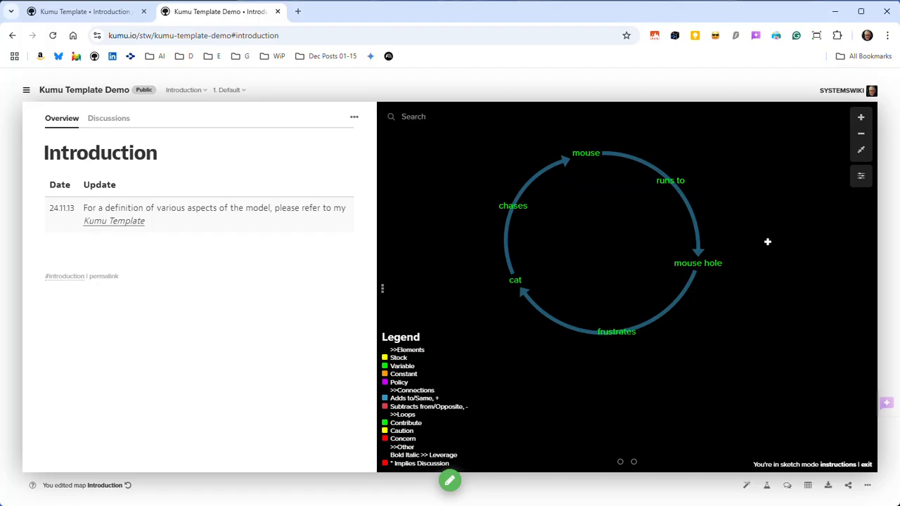
Sketch a connection from cat to a new element "some thing" outside the loop.
scroll(750, 299, "up", 2)
left_click_drag(713, 324, 776, 361)
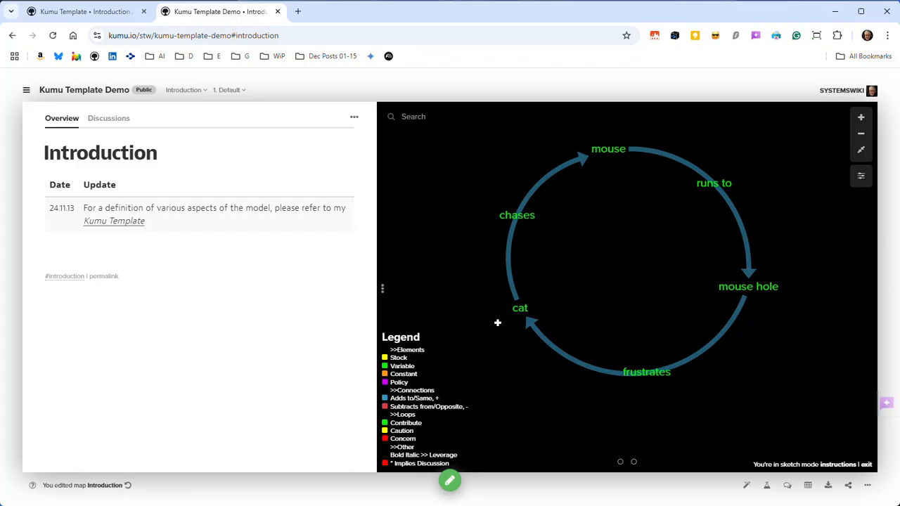
left_click_drag(520, 308, 440, 212)
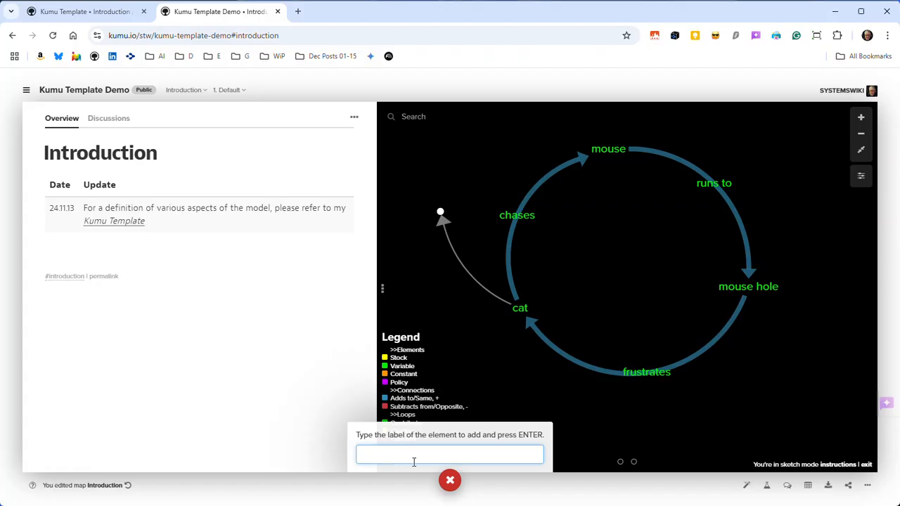
type("some thing")
key("Return")
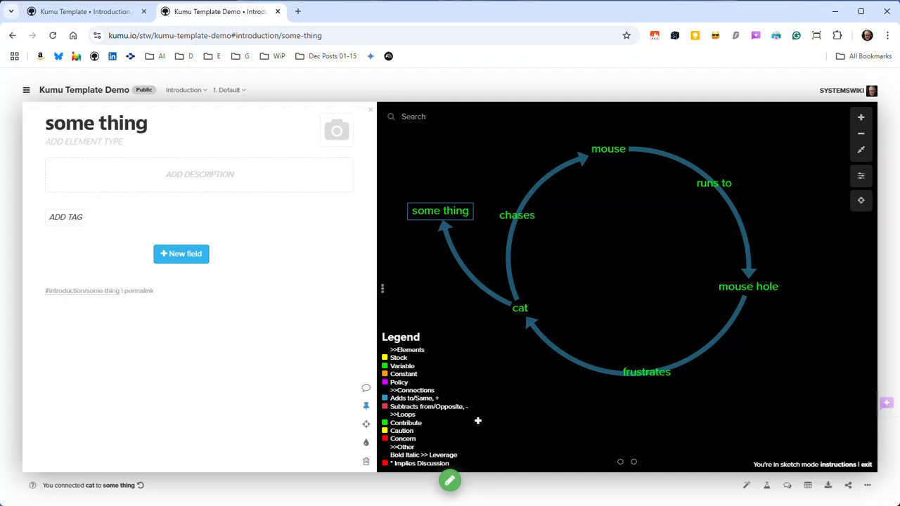
Delete the "some thing" element and bring it back from the suggested existing elements as the target of a new connection from cat.
key("Delete")
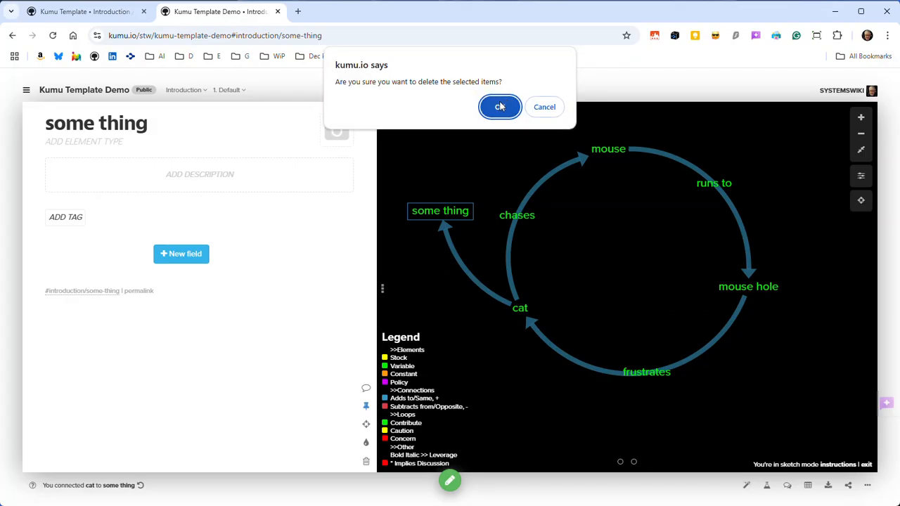
left_click(500, 106)
left_click_drag(518, 307, 449, 241)
type("some")
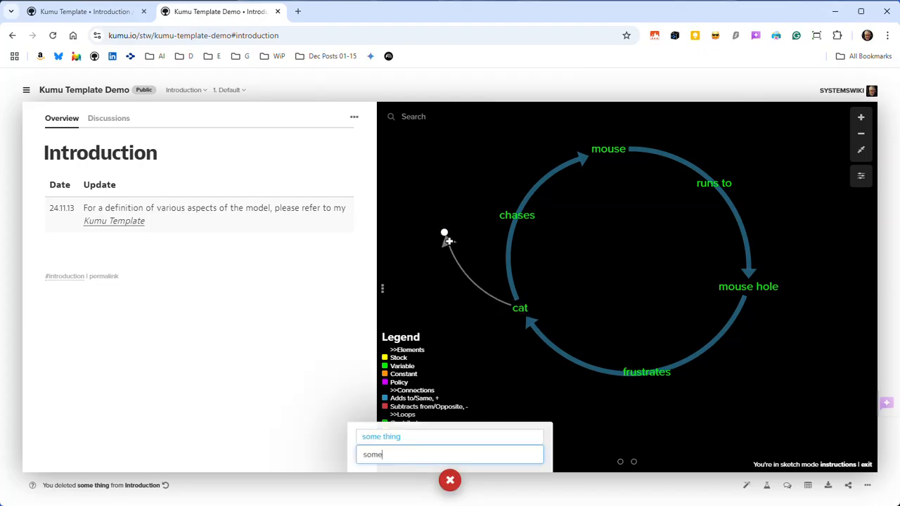
left_click(382, 438)
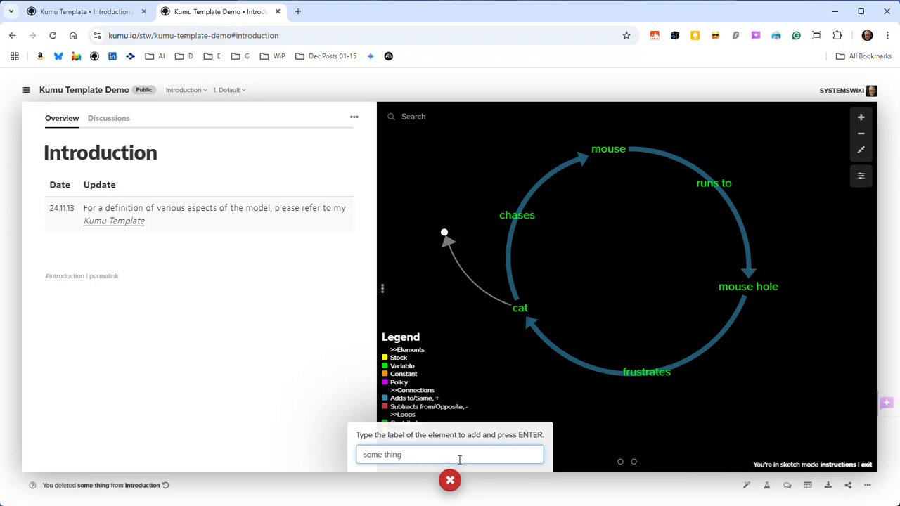
key("Return")
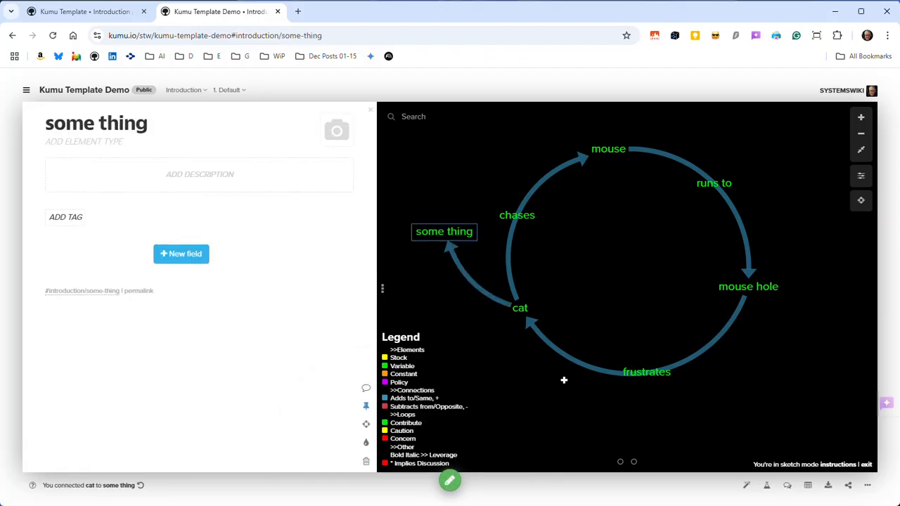
Review the project's trash and its list of deleted items, and return to the map.
left_click(27, 91)
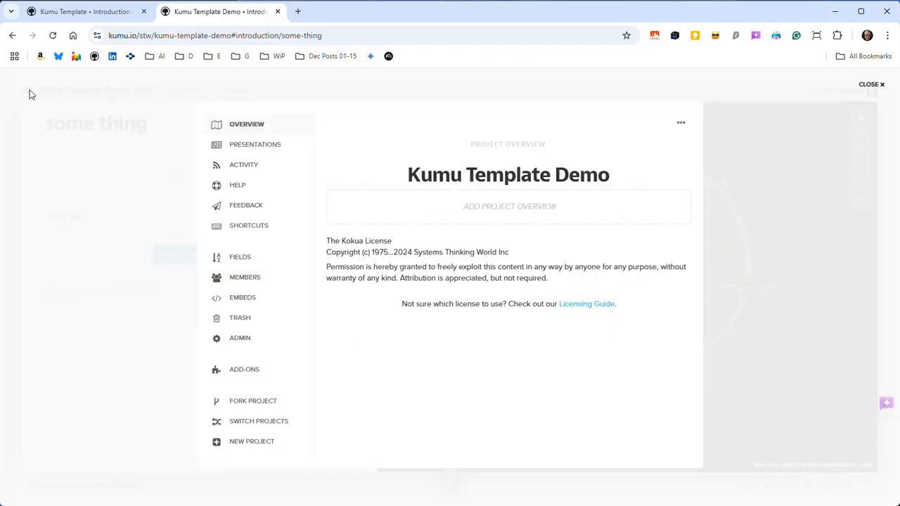
left_click(238, 321)
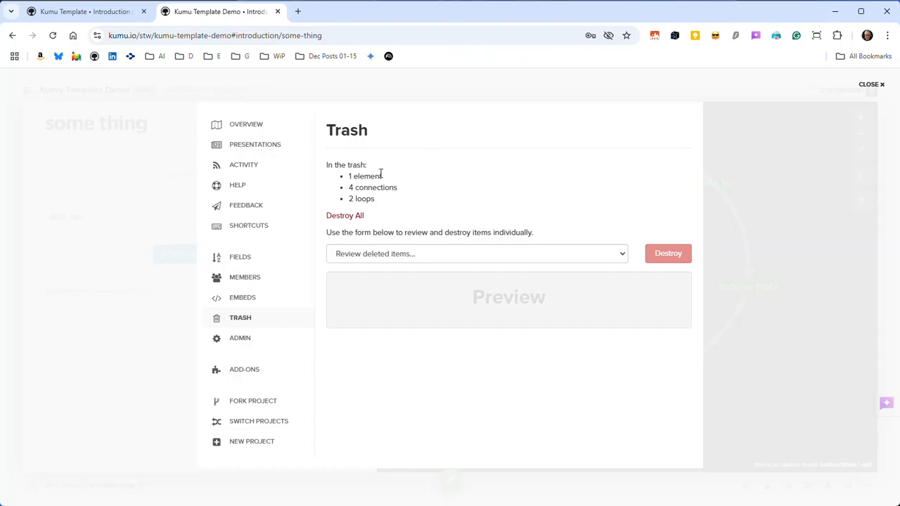
left_click(622, 253)
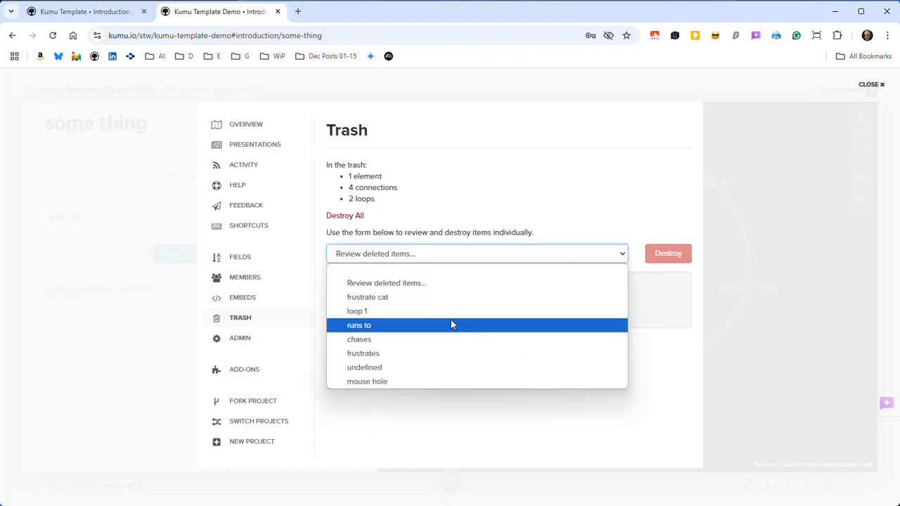
left_click(770, 109)
left_click(774, 110)
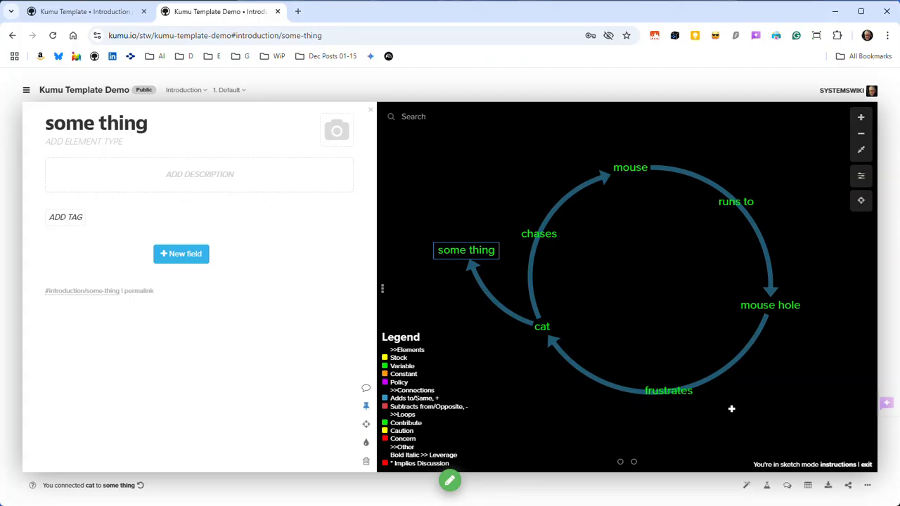
Check the available sketching commands and exit sketch mode.
left_click(450, 481)
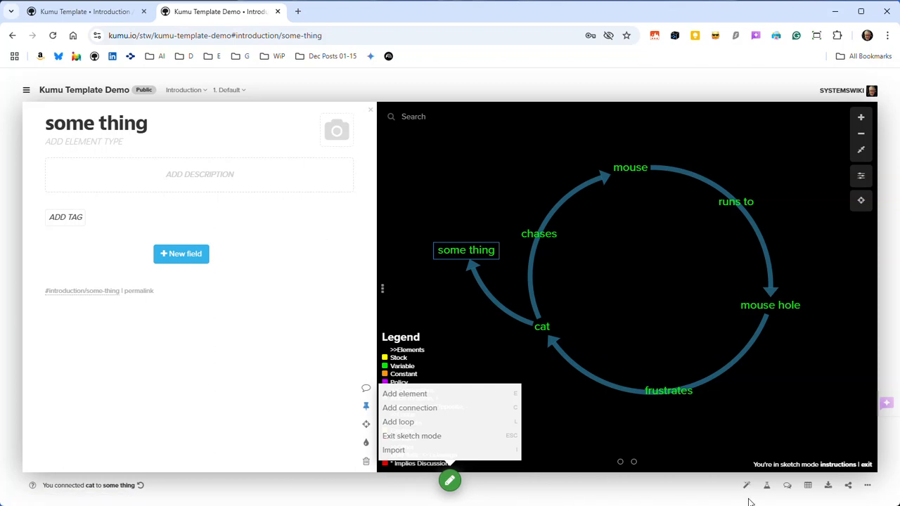
key("Escape")
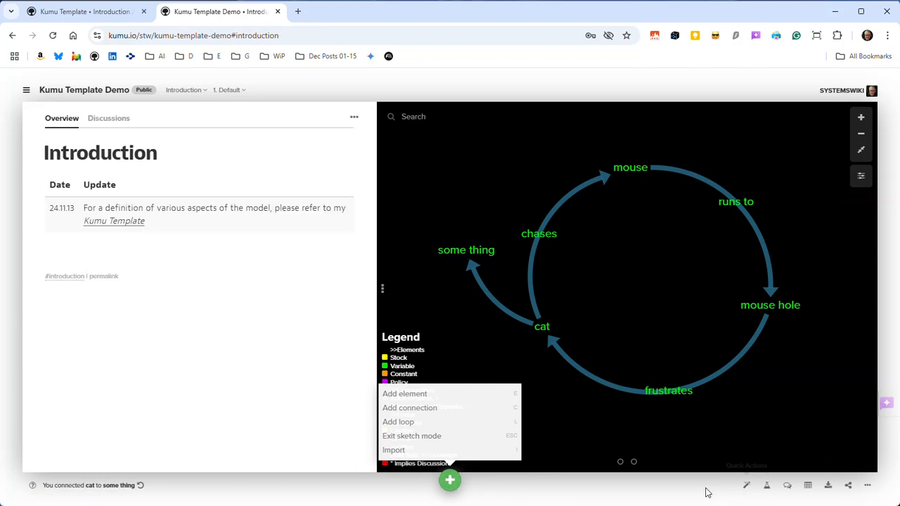